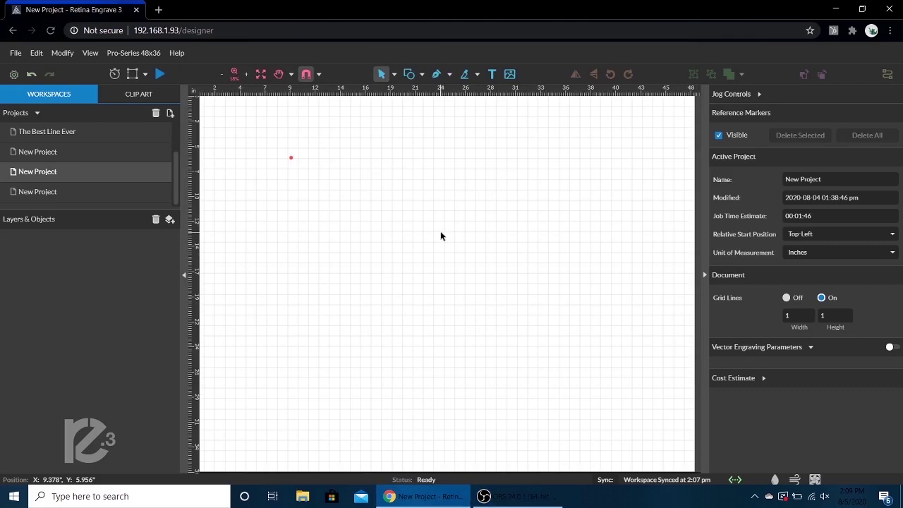
Set the laser positioning mode to Absolute in the laser settings and save the changes
left_click(223, 75)
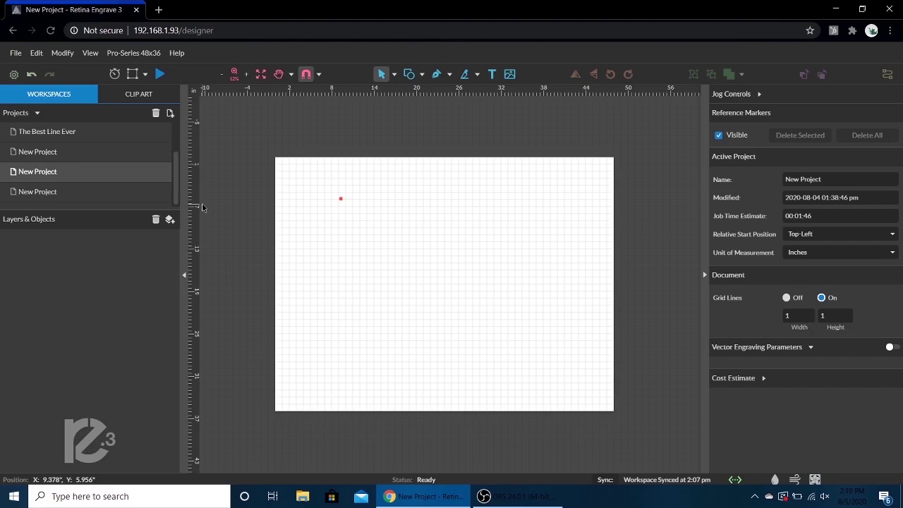
left_click(13, 74)
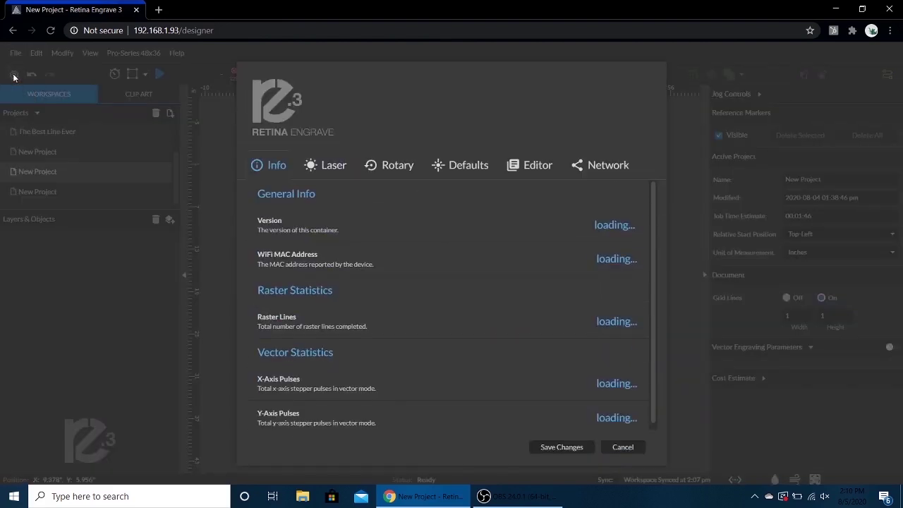
left_click(338, 167)
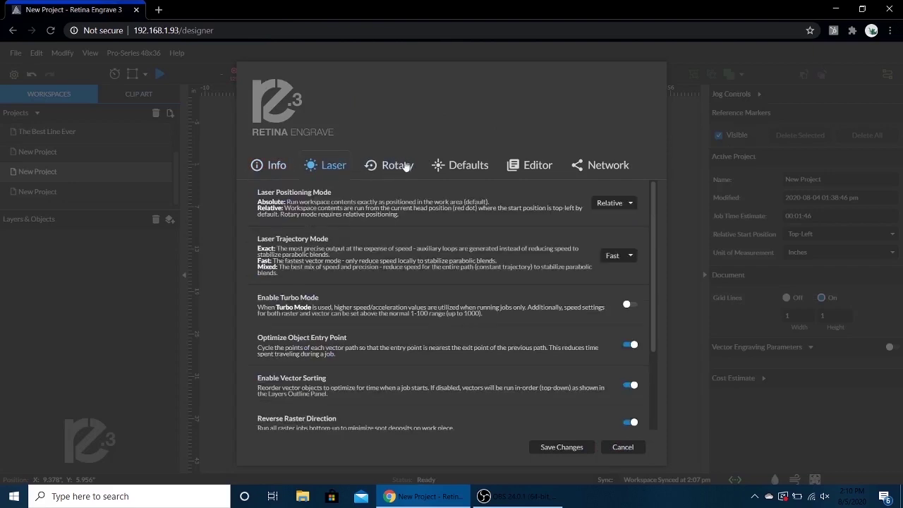
left_click(631, 203)
left_click(557, 447)
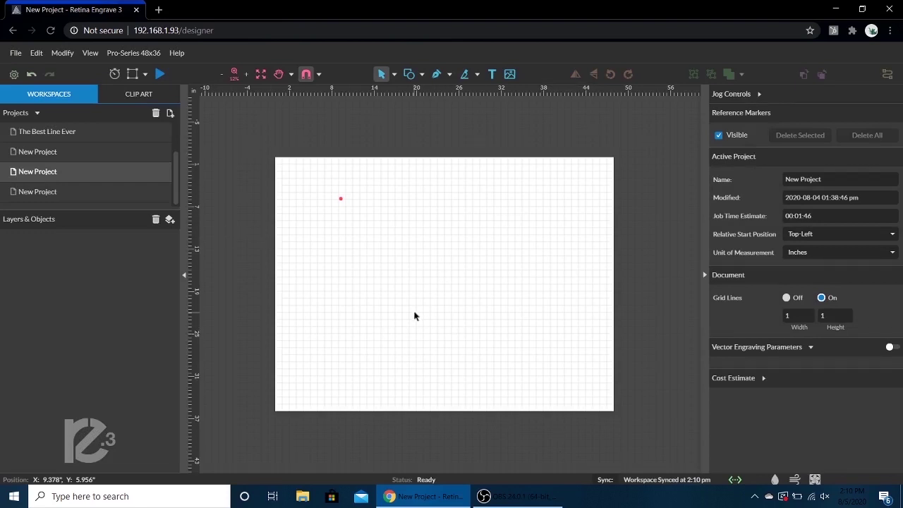
Draw a five-point star about 2.66 inches wide and move it to about X 5, Y 2.34 inches
left_click(420, 77)
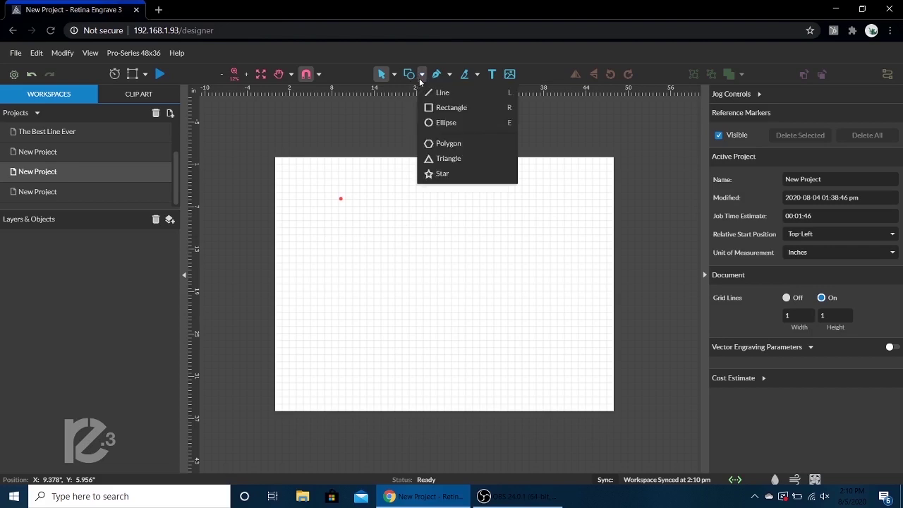
left_click(455, 176)
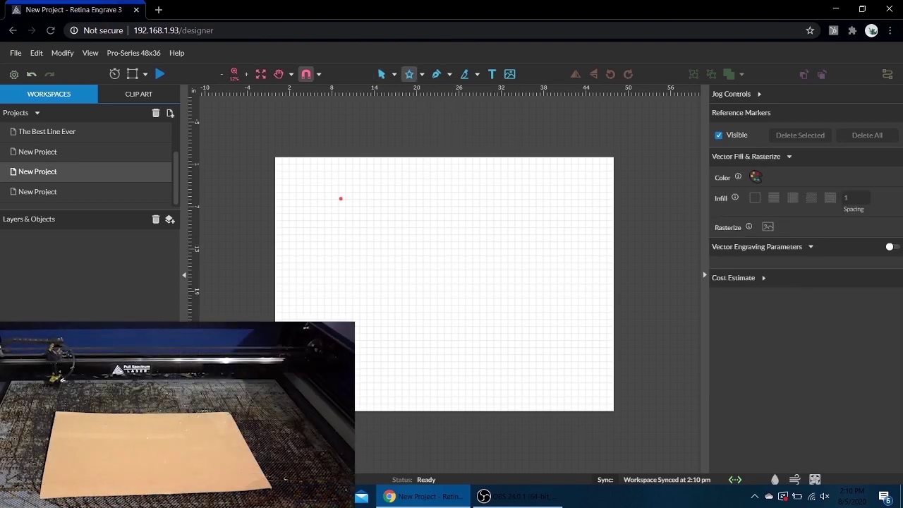
left_click(367, 220)
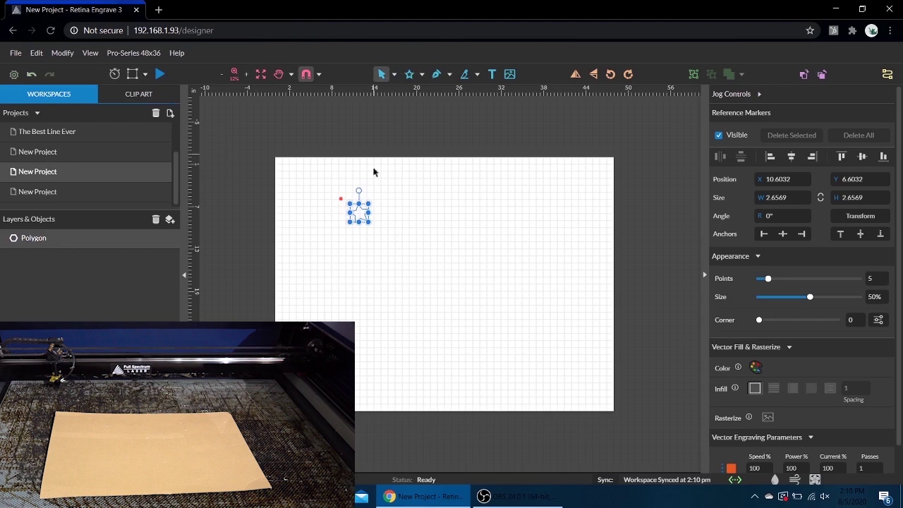
left_click_drag(363, 212, 322, 182)
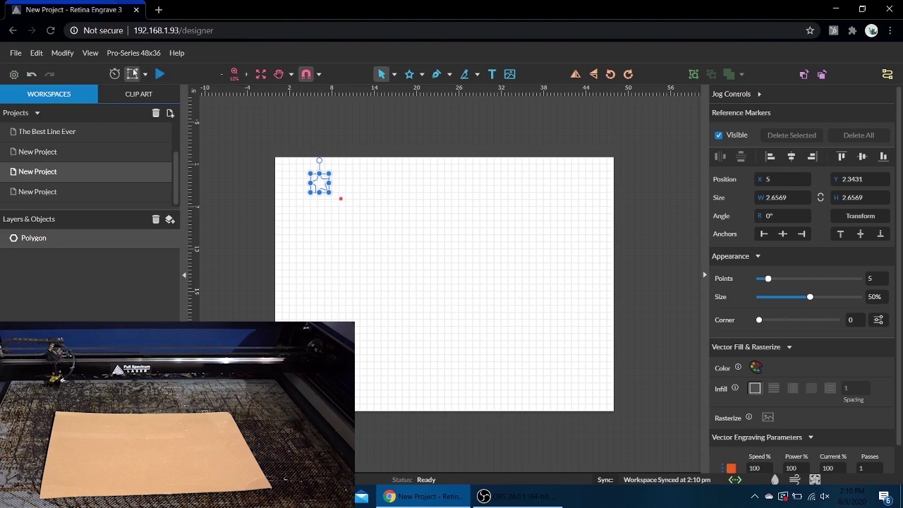
Run the workspace perimeter with the star in place, and again with the star moved to about X 35, Y 18.34 inches
left_click(132, 74)
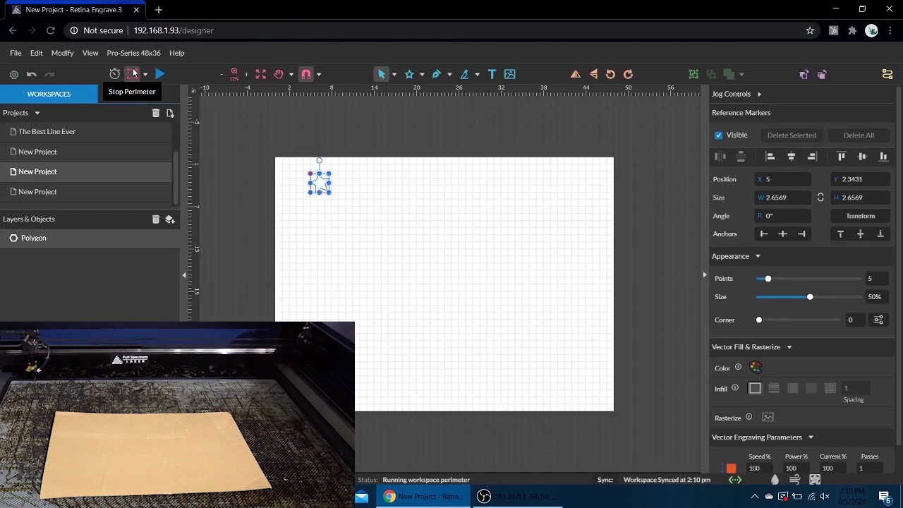
left_click(133, 73)
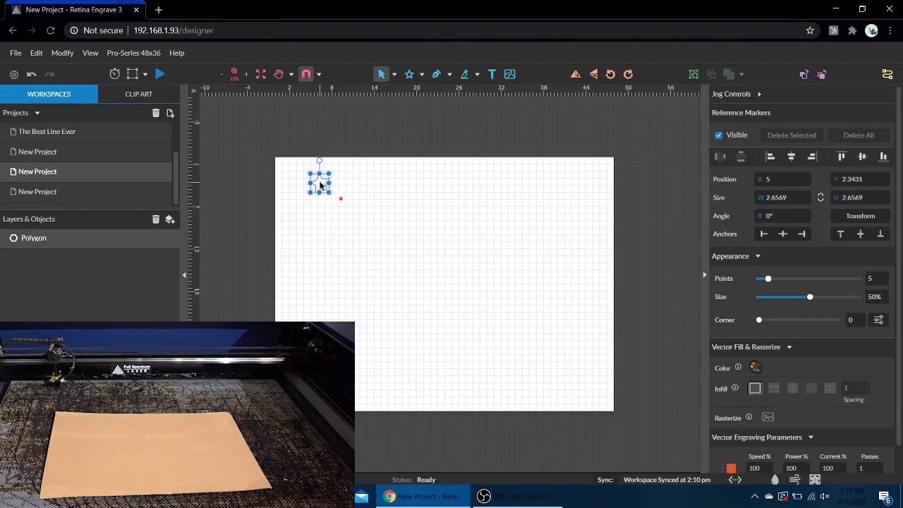
left_click_drag(321, 185, 534, 298)
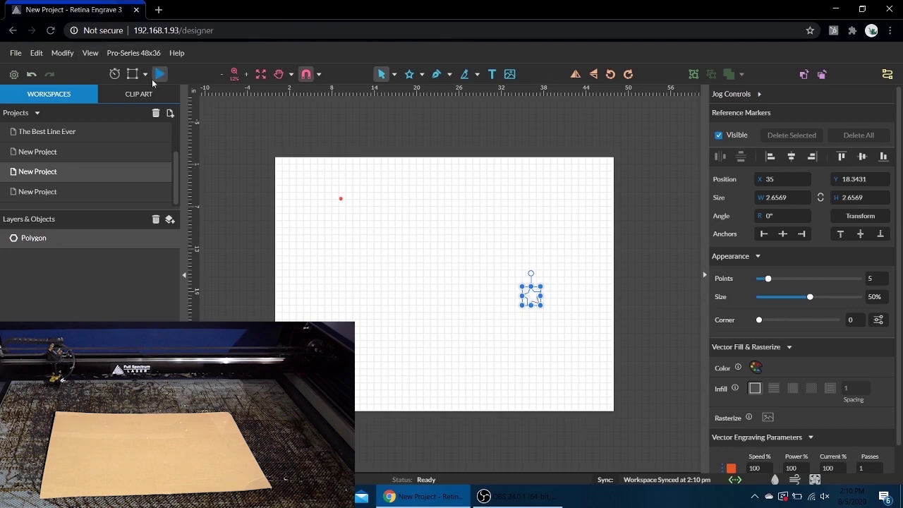
left_click(136, 74)
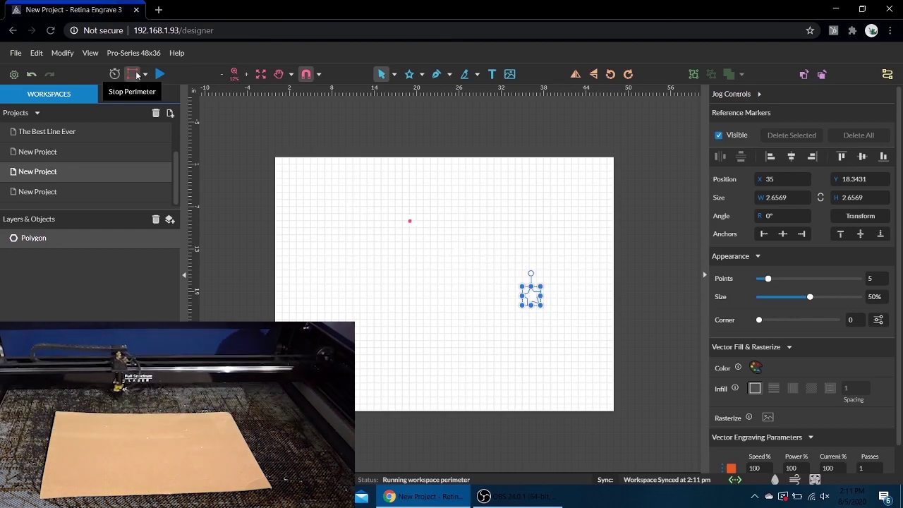
left_click(133, 74)
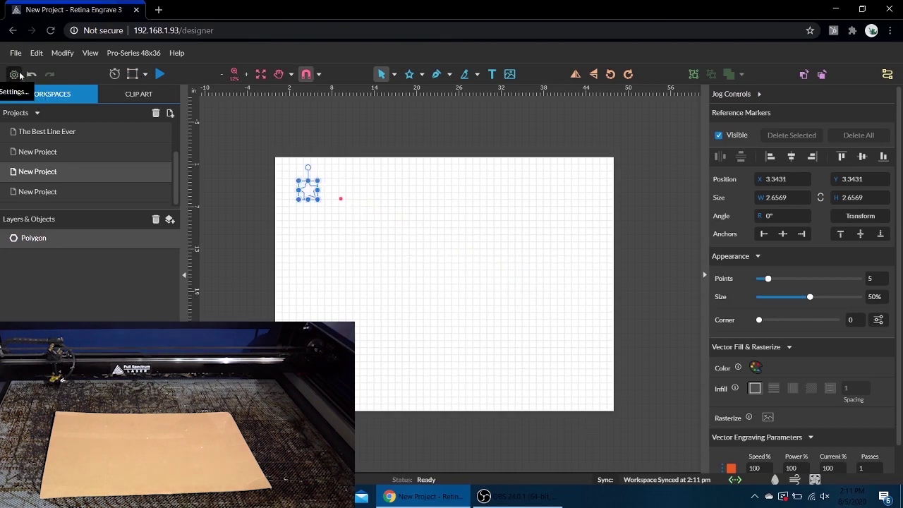
Change the laser positioning mode to Relative and save the settings
left_click(18, 75)
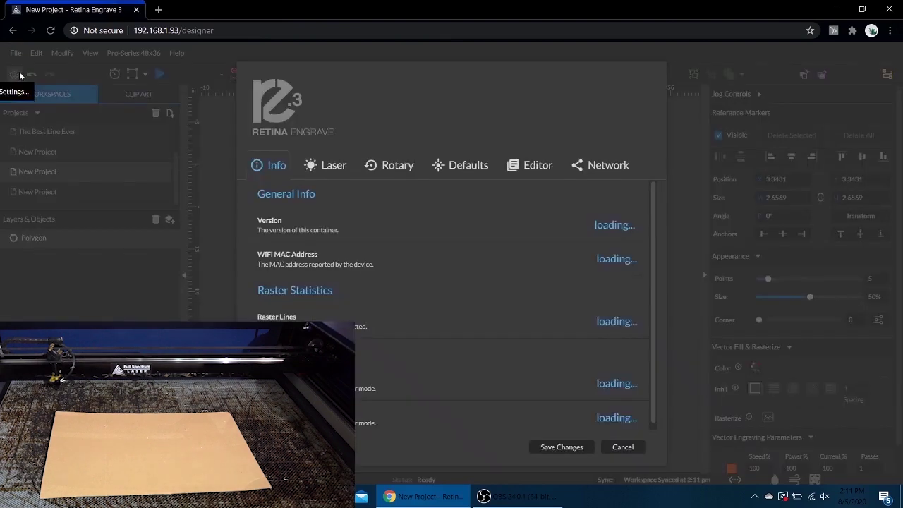
left_click(334, 169)
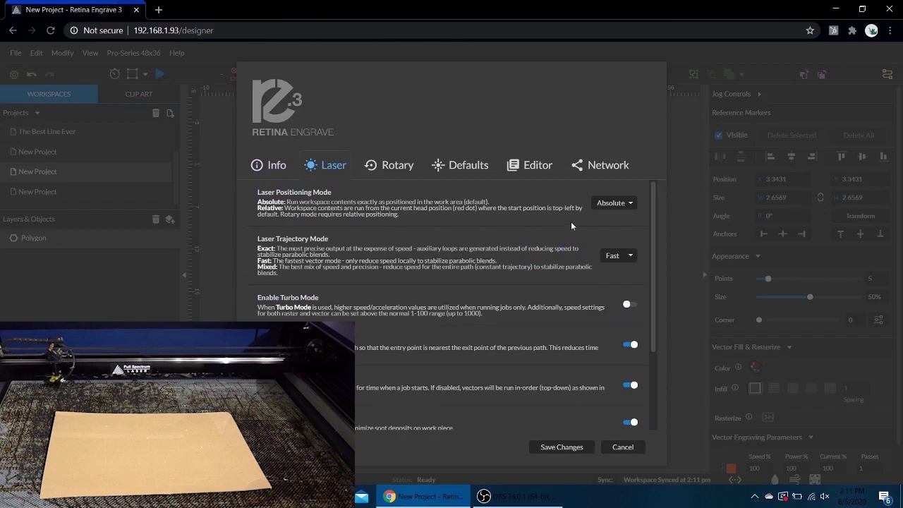
left_click(627, 204)
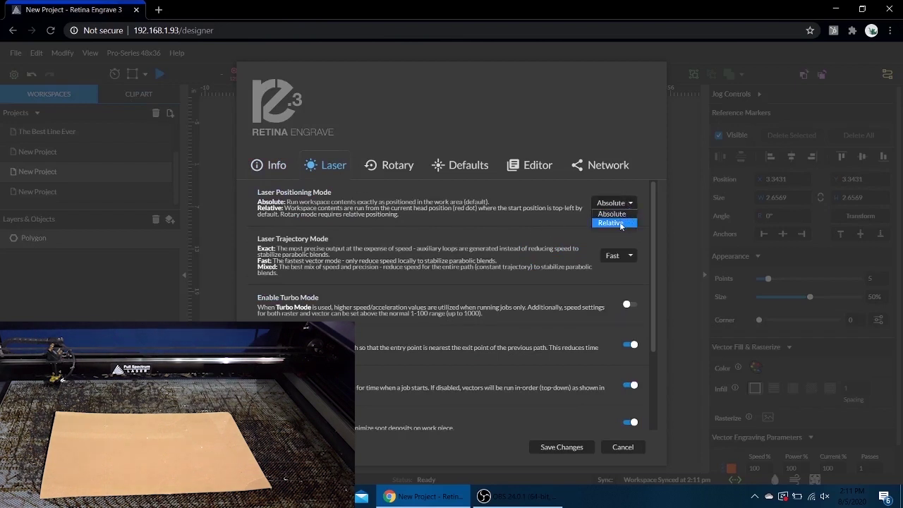
left_click(574, 447)
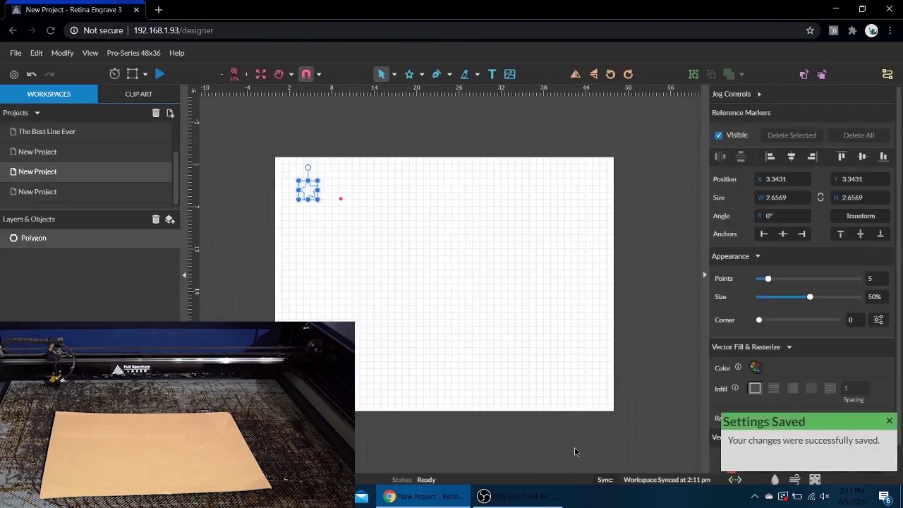
Run the perimeter in relative mode, and again with the star moved to about X 37, Y 14.34 inches
left_click(131, 74)
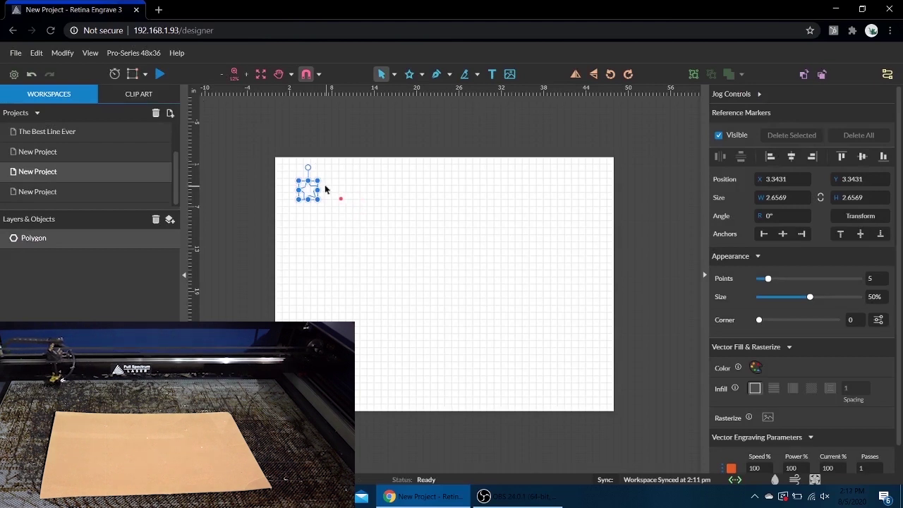
left_click_drag(314, 193, 552, 273)
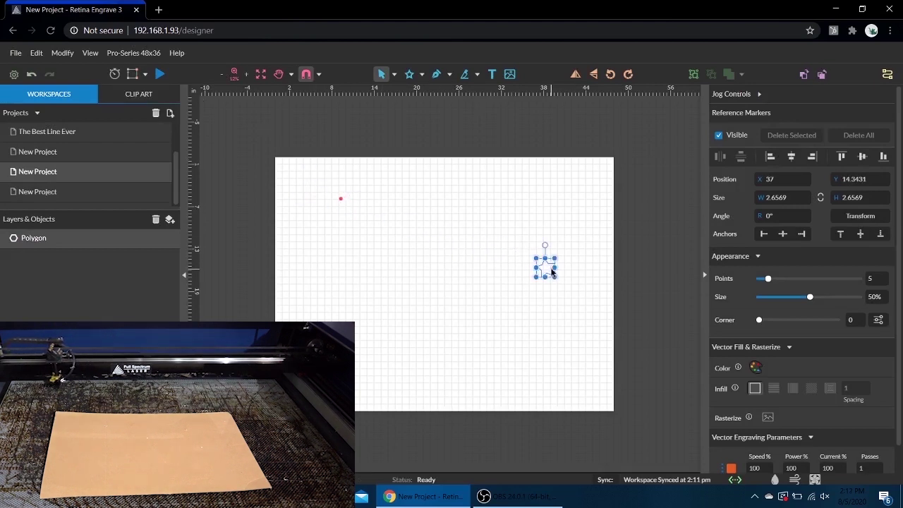
left_click(133, 75)
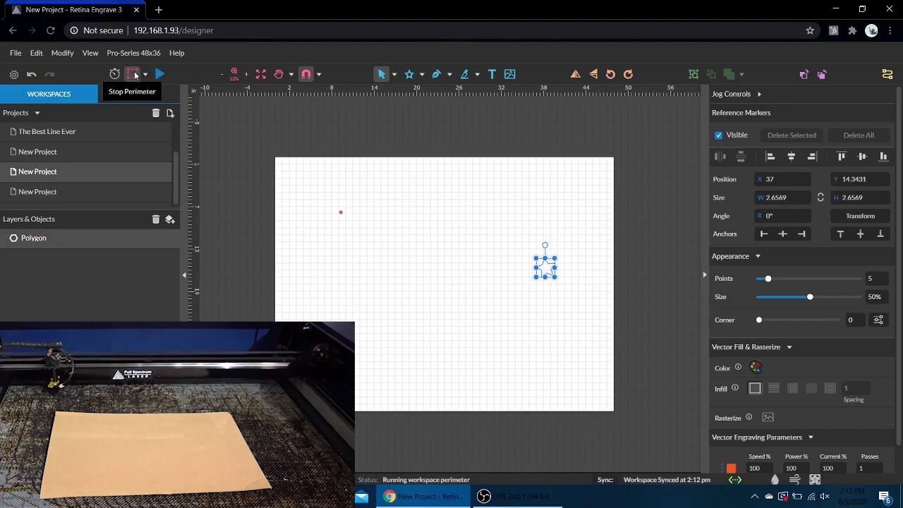
left_click(133, 74)
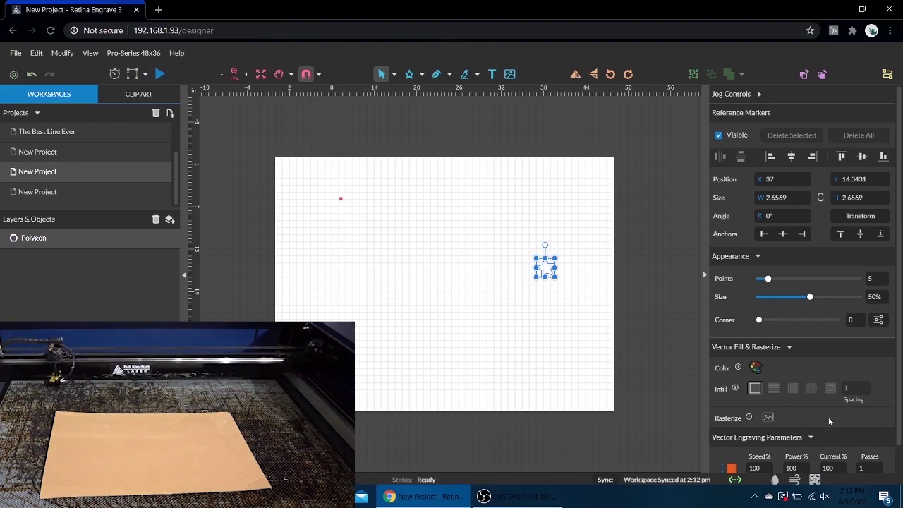
Jog the laser head from the upper-left area to near the middle of the bed at the material's edge and run the star job
left_click_drag(900, 366, 900, 431)
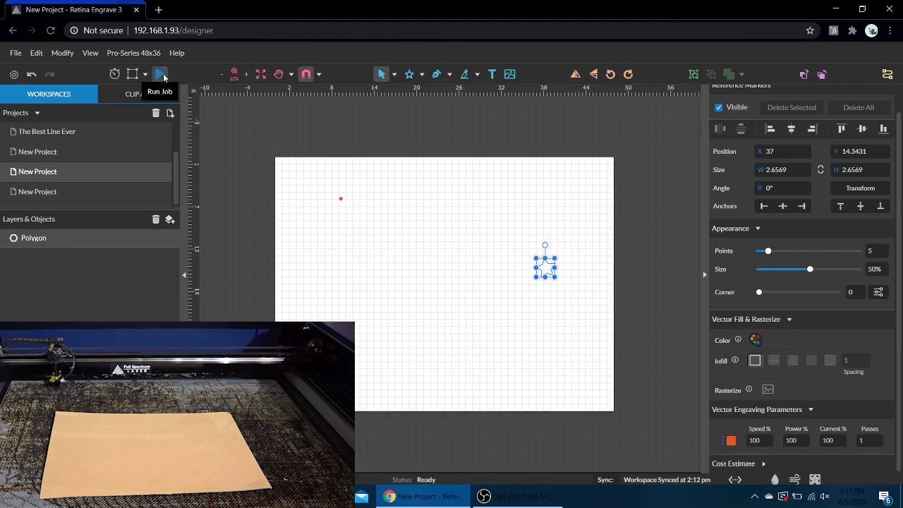
key("Down")
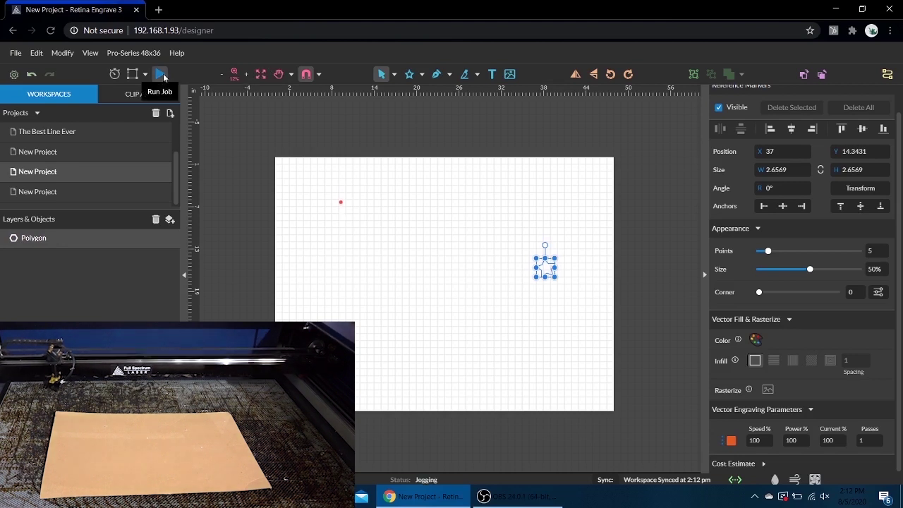
key("Right")
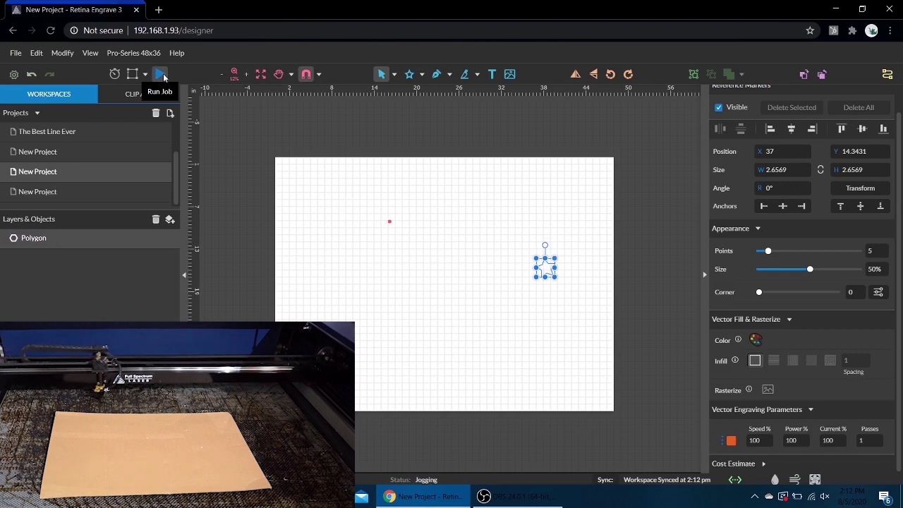
key("Down")
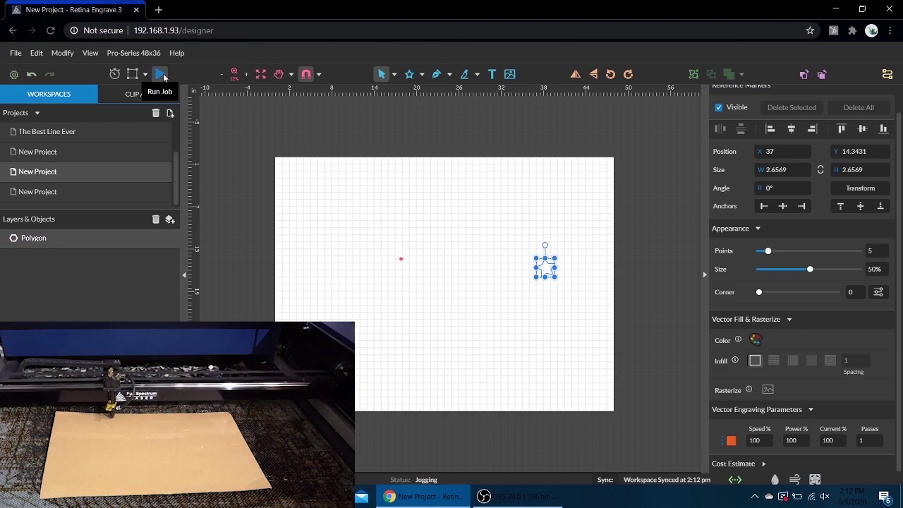
key("Left")
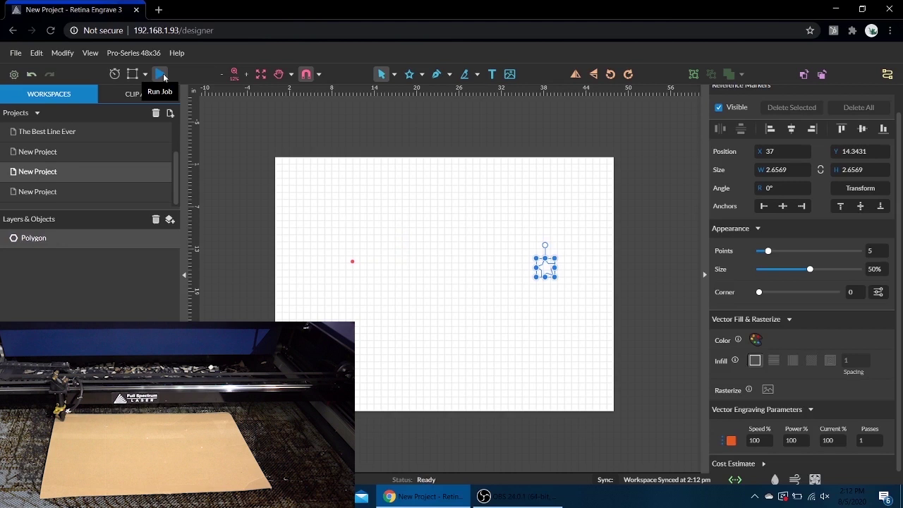
key("Right")
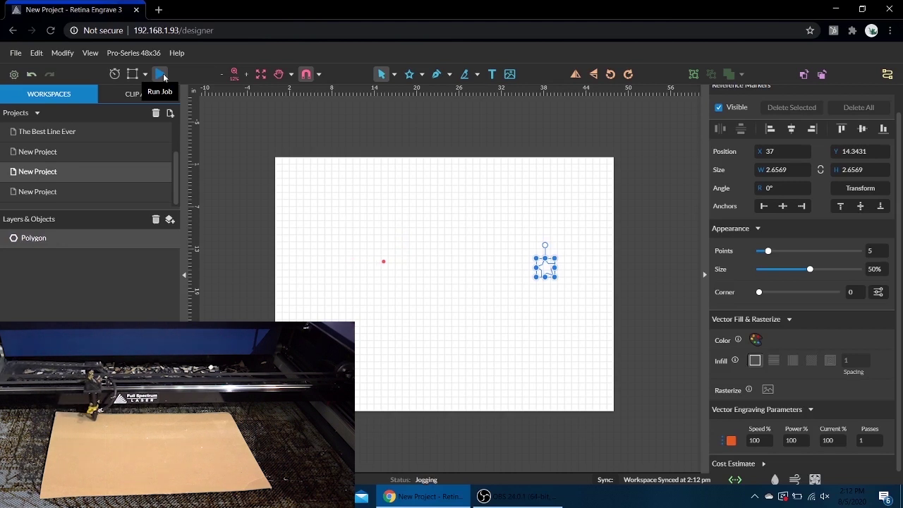
key("Right")
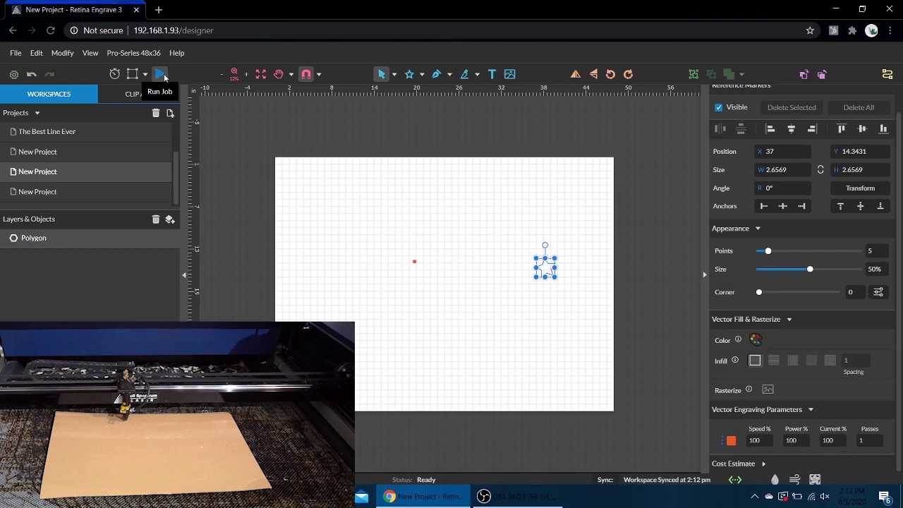
left_click(164, 73)
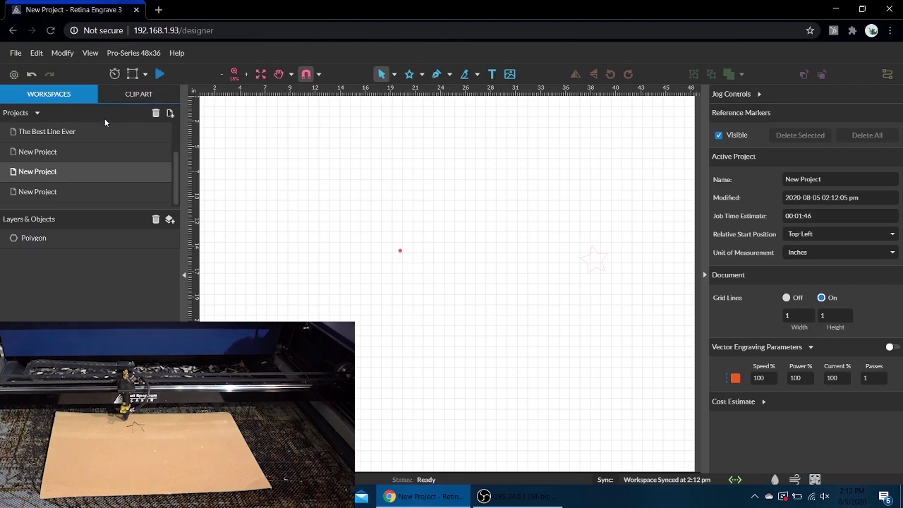
Select the star polygon and switch the laser positioning mode back to Absolute, saving the settings
left_click(221, 75)
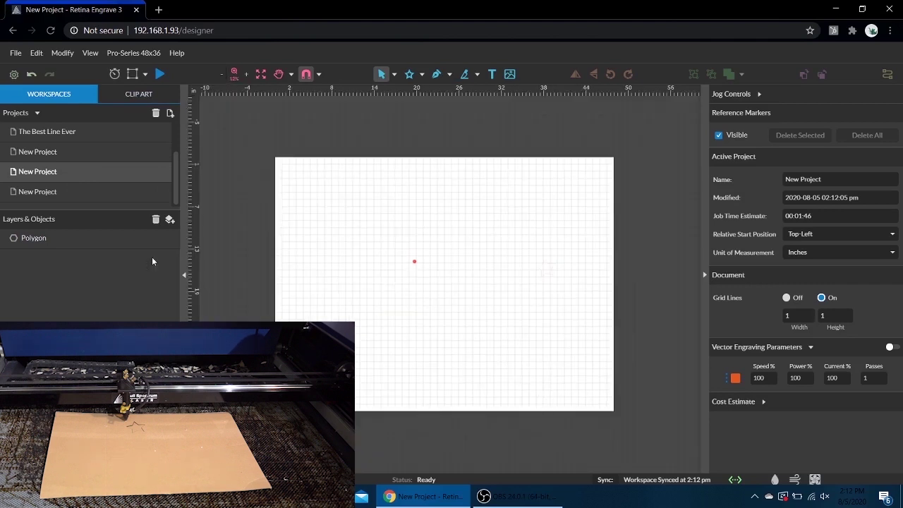
left_click(71, 237)
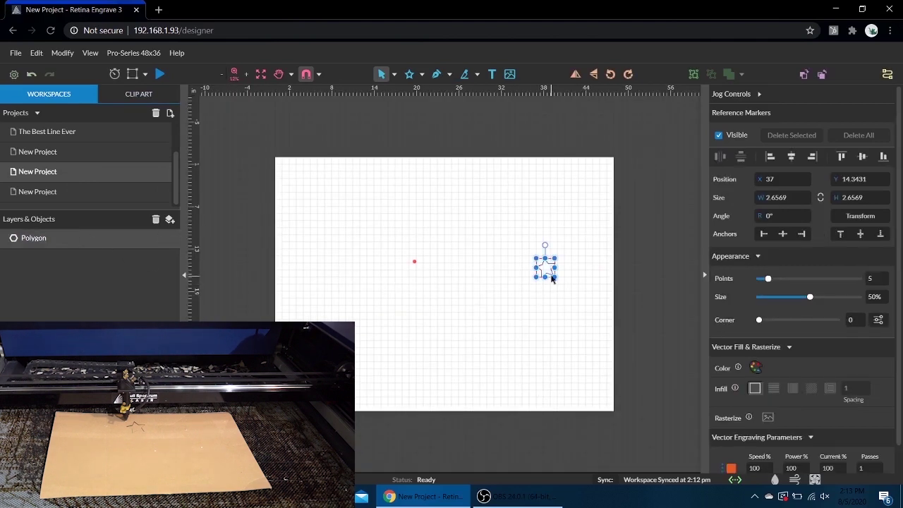
left_click(13, 74)
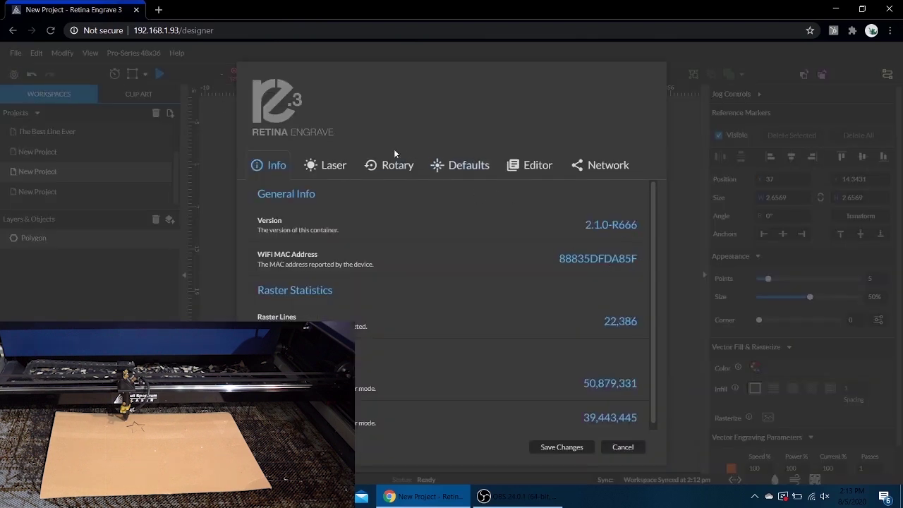
left_click(332, 174)
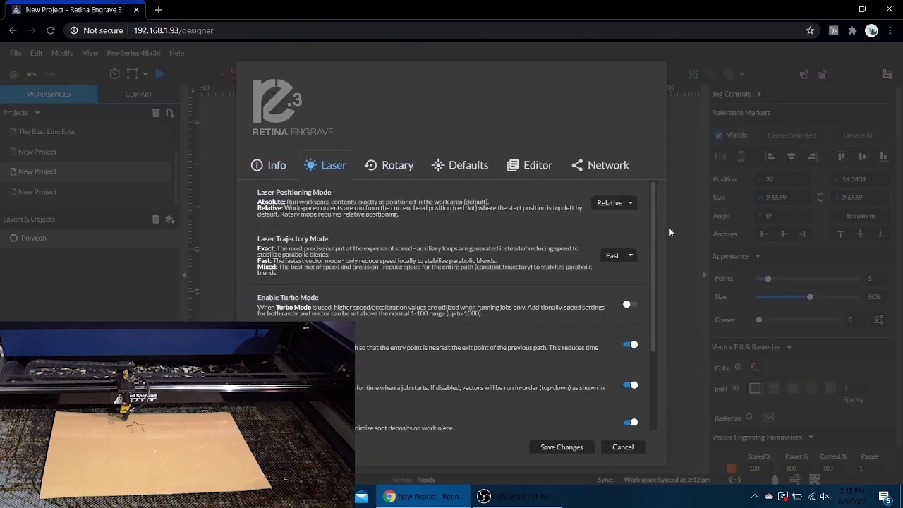
left_click(628, 206)
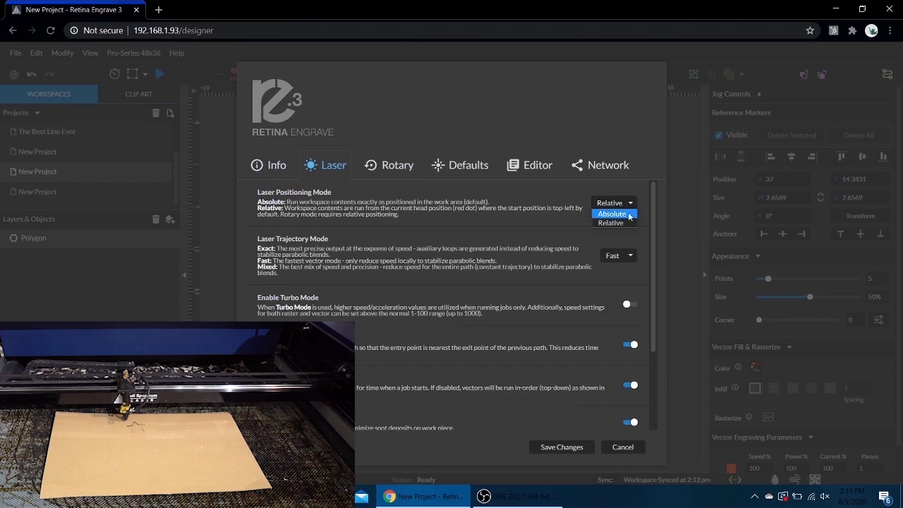
left_click(629, 217)
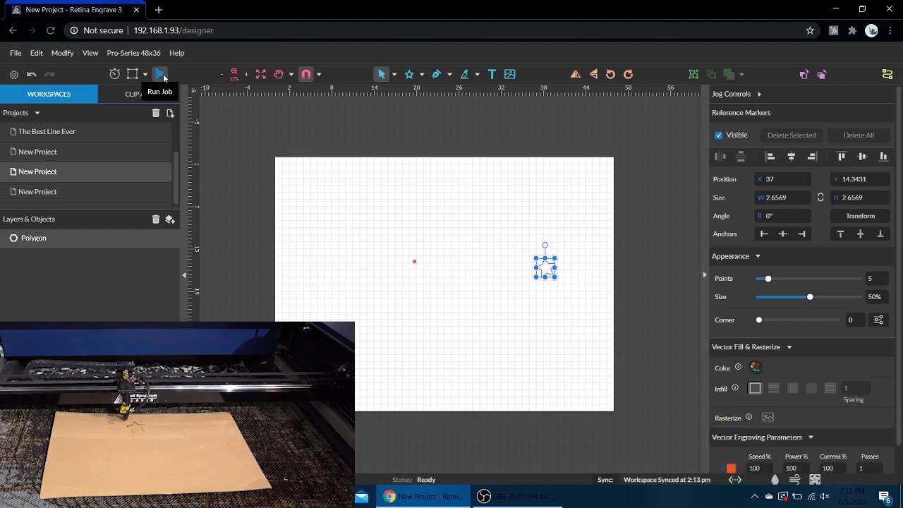
Run the star job in absolute mode, and run the perimeter with the star moved to X 26, Y 16 and to X 34, Y 12 inches
left_click(160, 74)
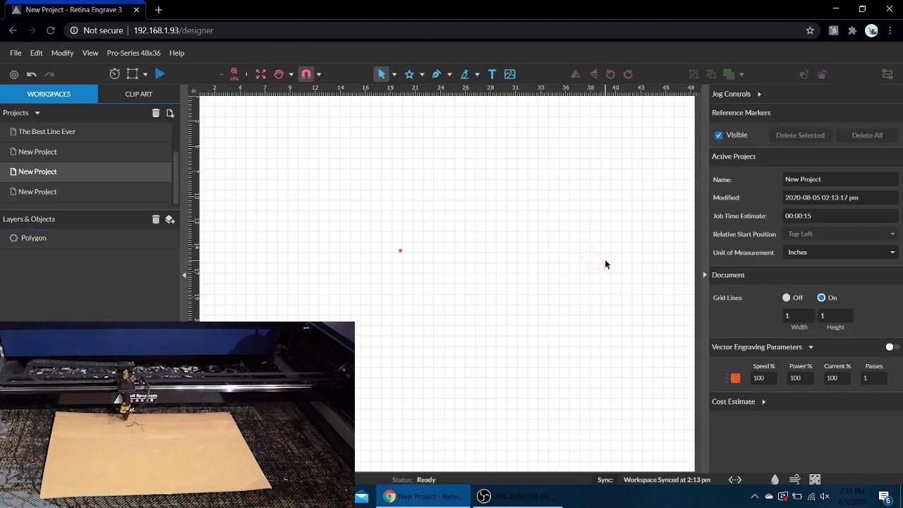
left_click_drag(586, 264, 475, 282)
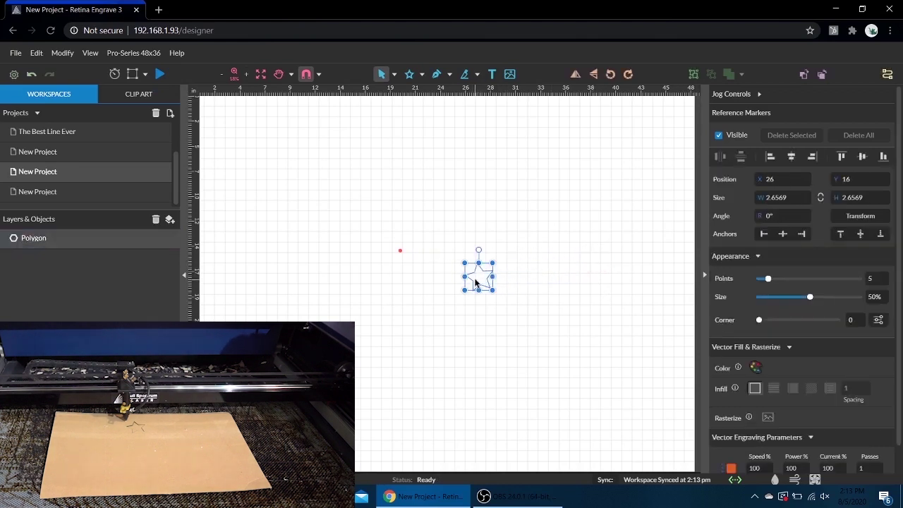
left_click(131, 76)
left_click_drag(485, 282, 568, 240)
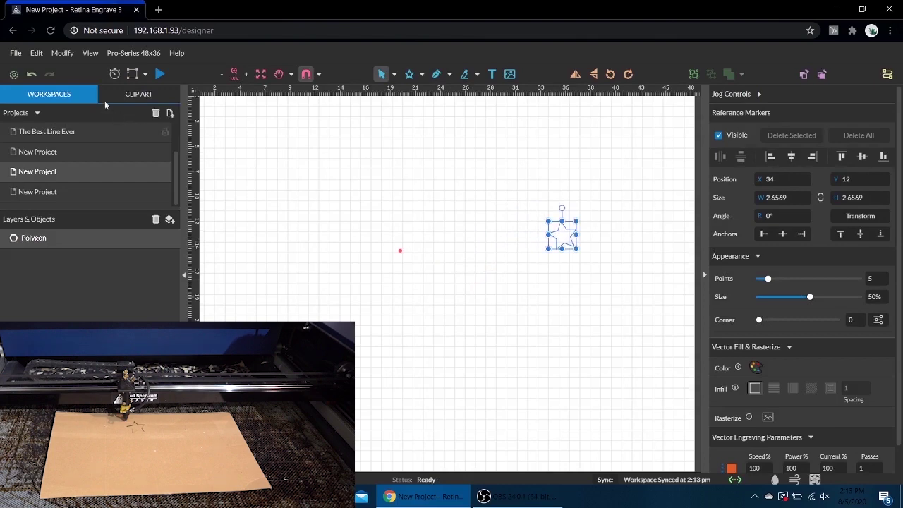
left_click(132, 75)
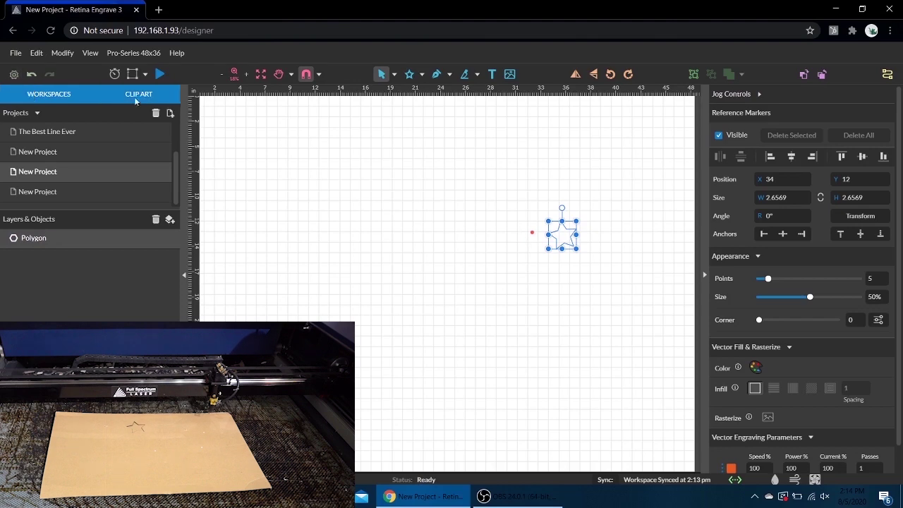
Set the laser positioning mode to Relative, save the settings and run the star job from the current head position
left_click(14, 75)
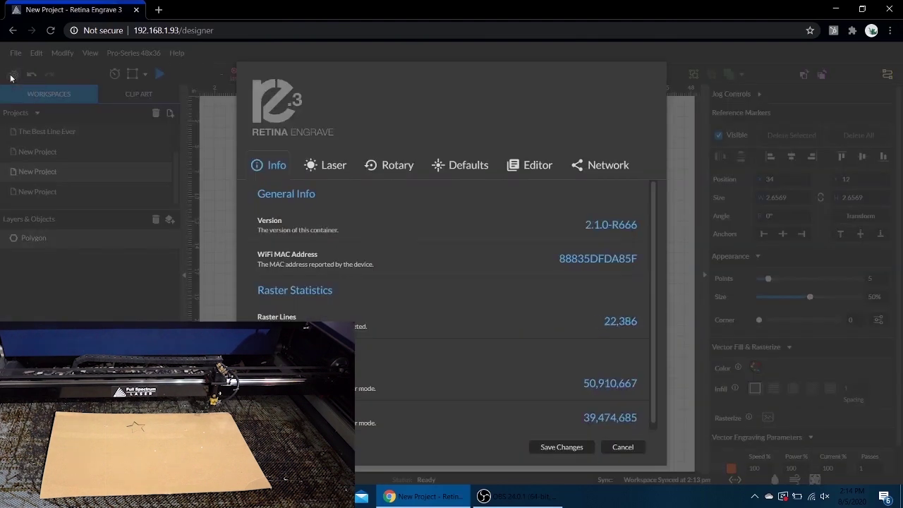
left_click(333, 165)
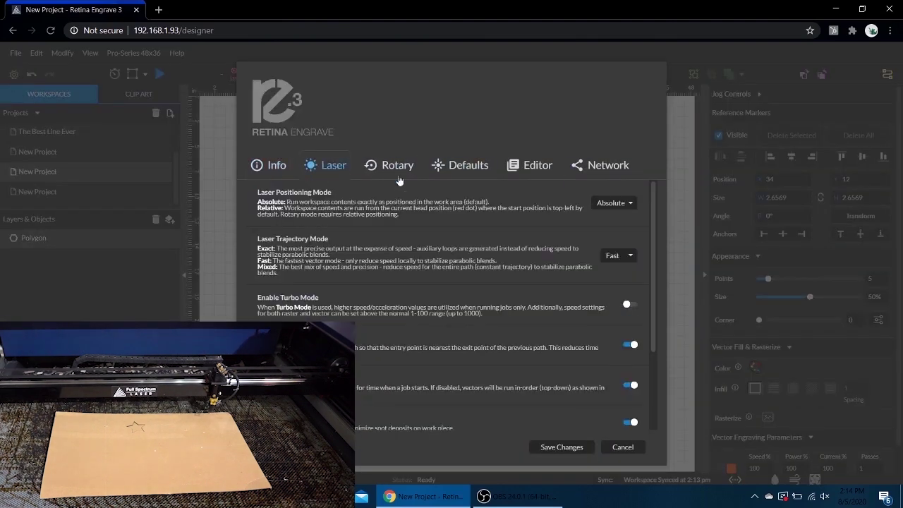
left_click(611, 203)
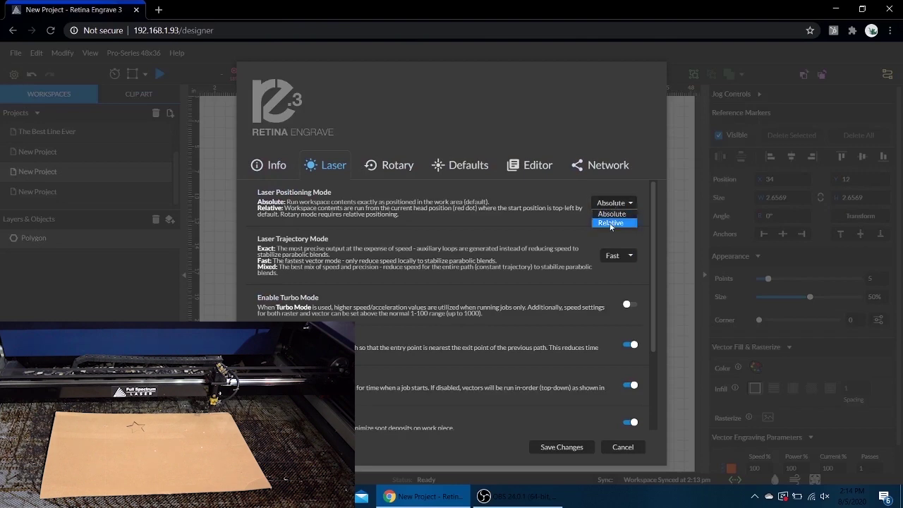
left_click(566, 447)
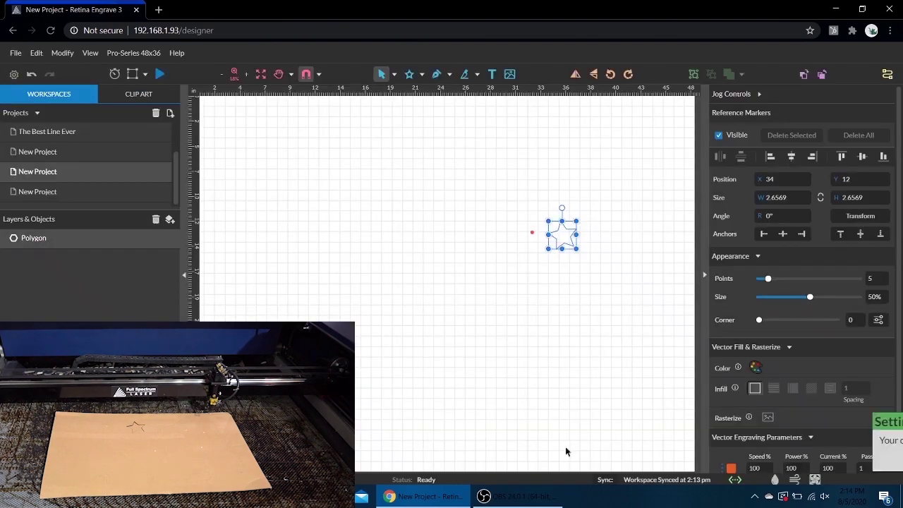
left_click(159, 75)
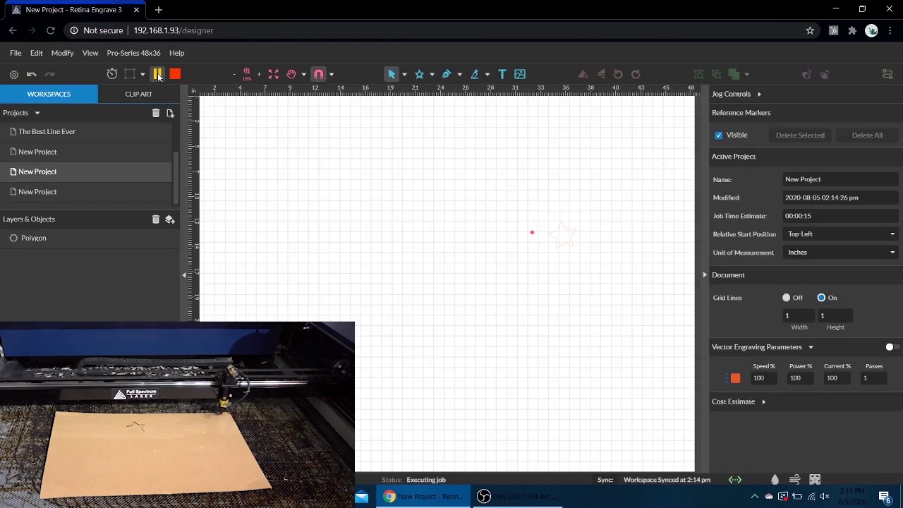